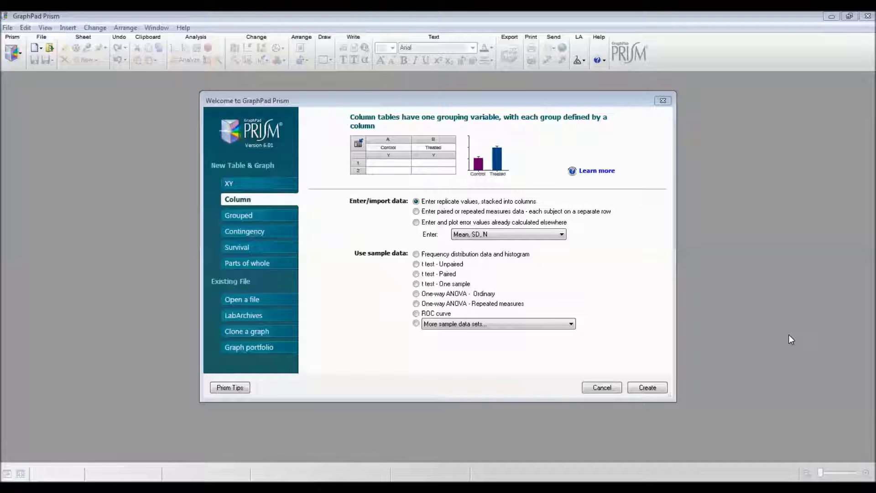
Create a new Column data table with replicate values, named Data 1.
left_click(257, 203)
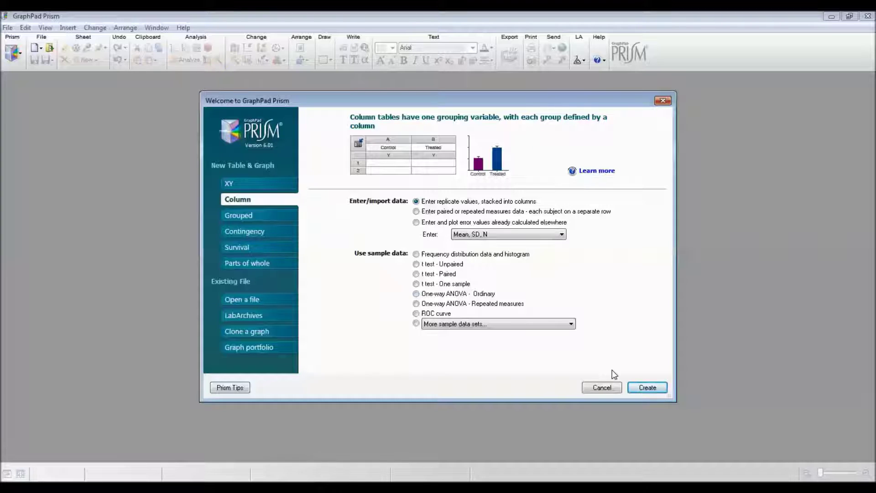
left_click(646, 387)
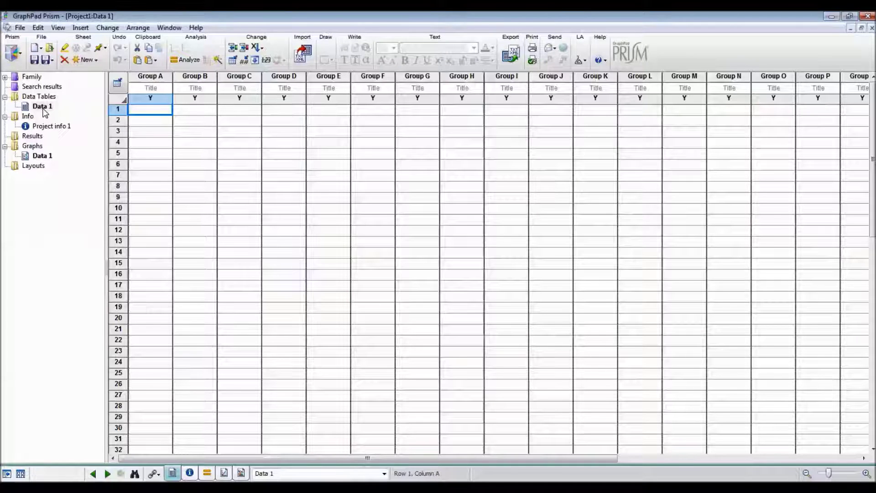
Rename the Data 1 table and its graph to 'p65 EMS'.
left_click(43, 108)
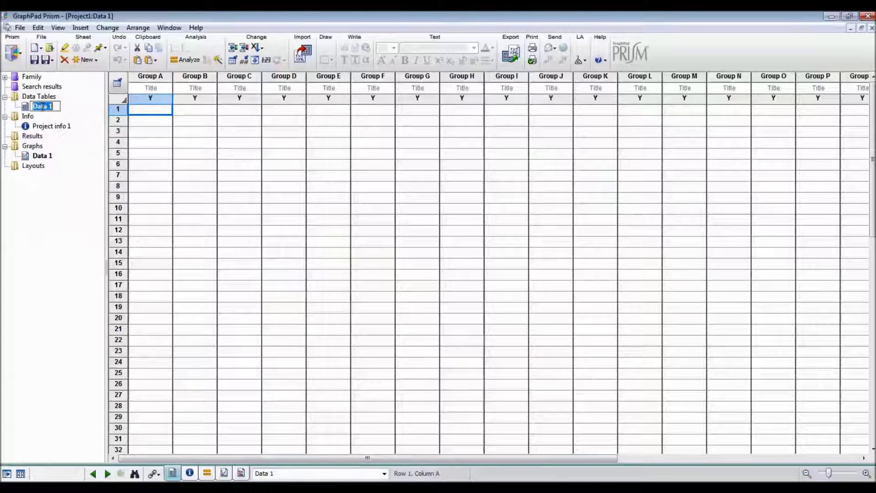
type("p65 EMS")
key("Return")
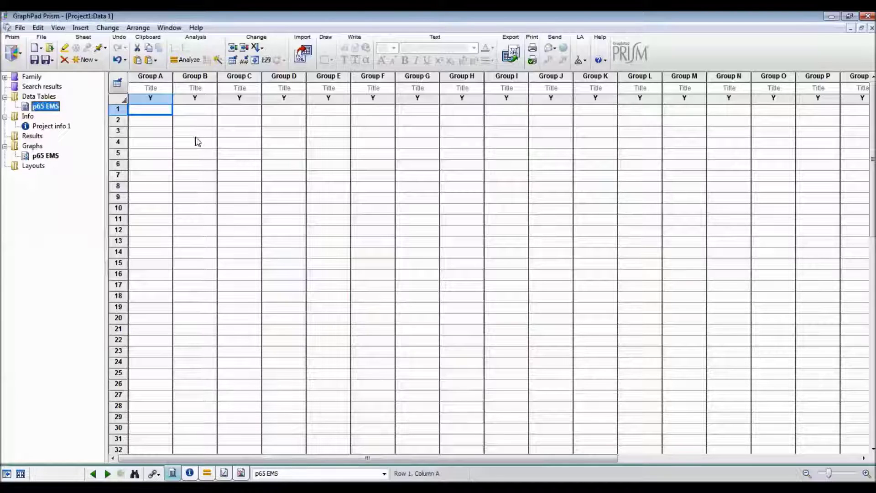
left_click(152, 88)
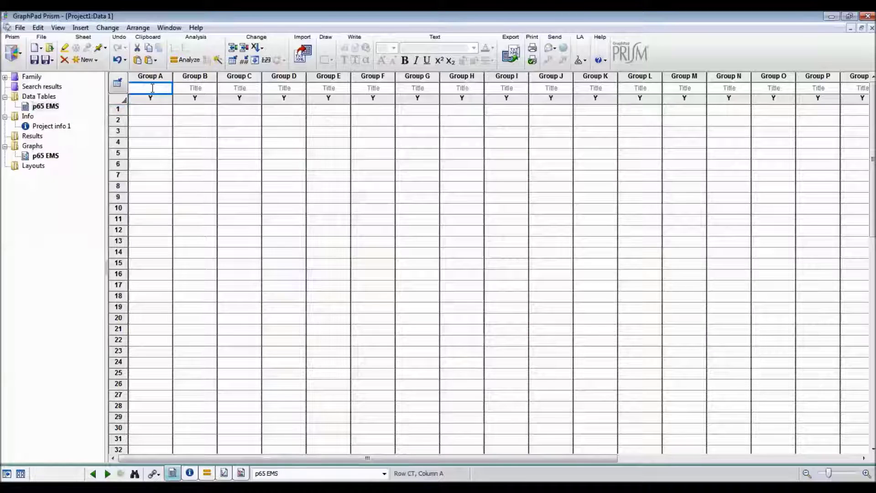
Title Group A 'Heavy smokers' and Group B 'Non-smokers'.
type("Heavy smokers (group 1")
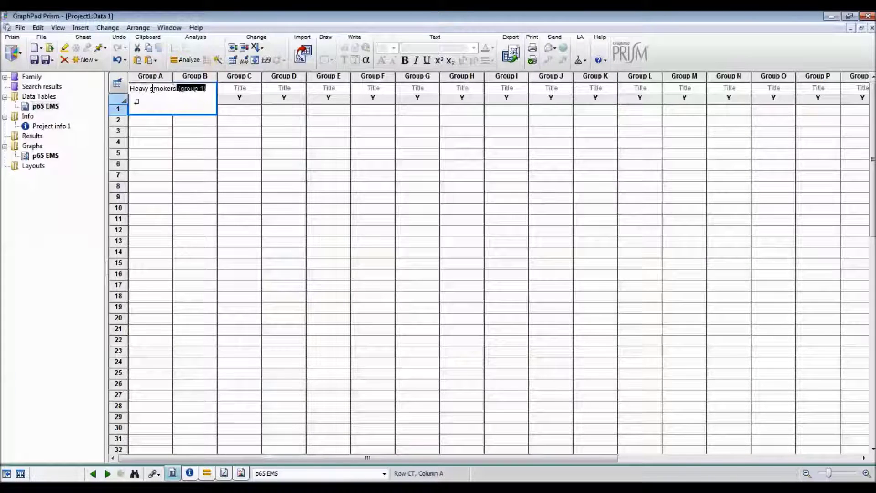
key("Delete")
key("Tab")
type("Non-smokers")
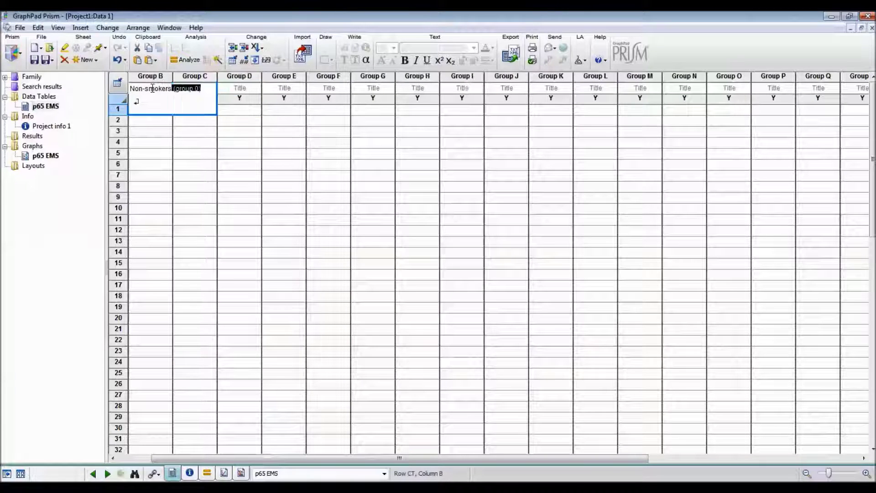
key("Delete")
key("Return")
key("Left")
key("Left")
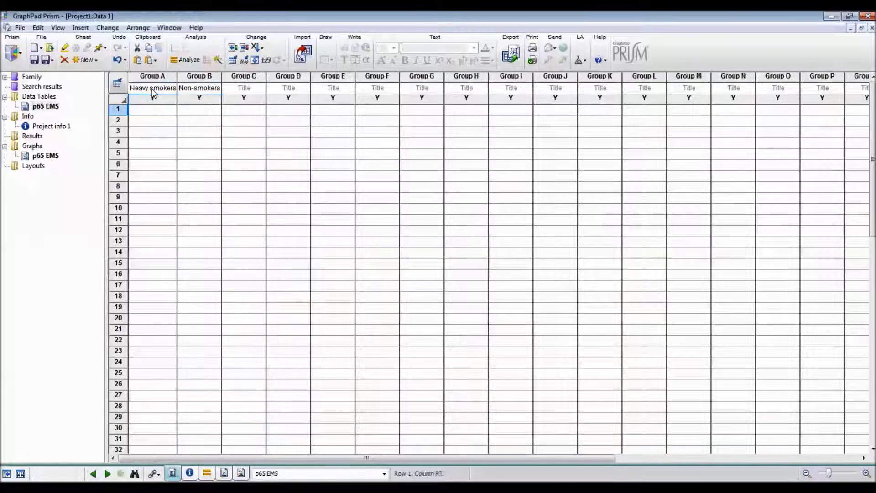
key("Right")
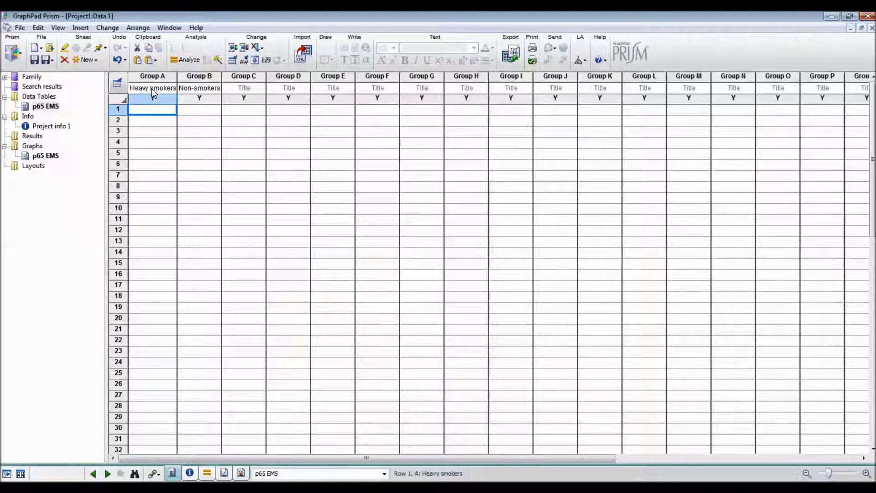
Enter Heavy smokers rows 1–7: 3.18, 2.74, 2.90, 3.27, 3.65, 3.42, 3.23.
type("3.18")
key("Return")
type("2")
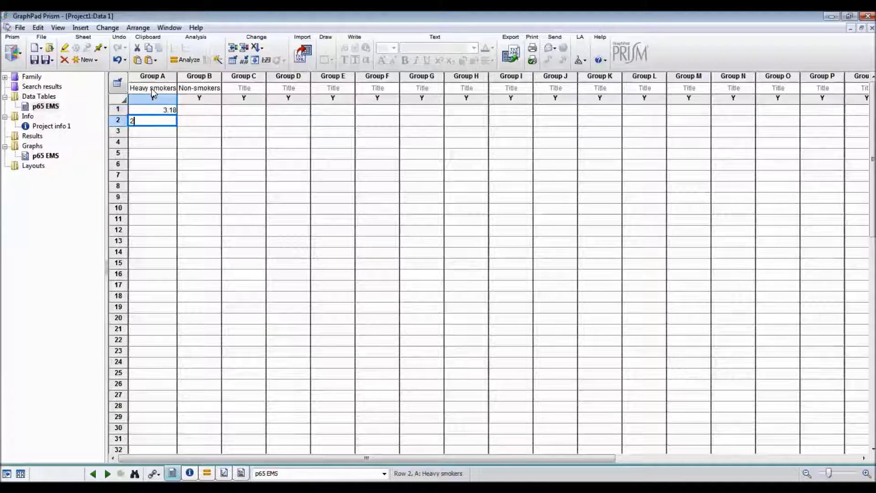
type(".74")
key("Return")
type("2.90")
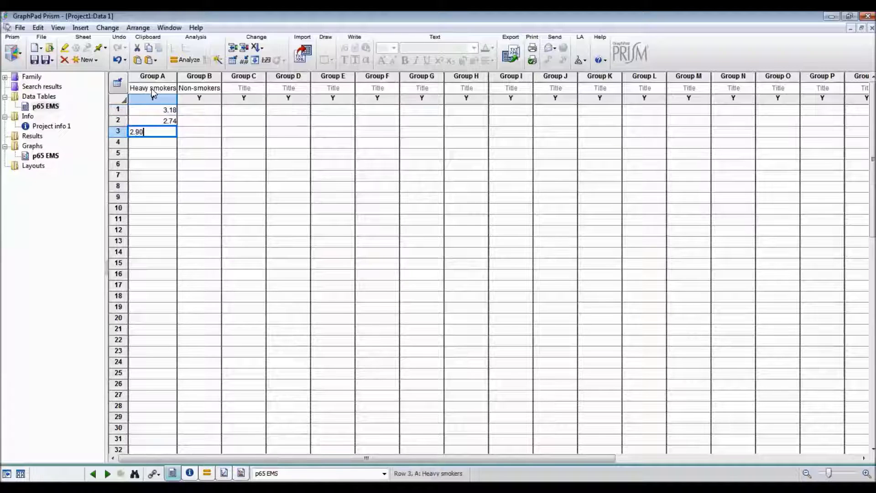
key("Return")
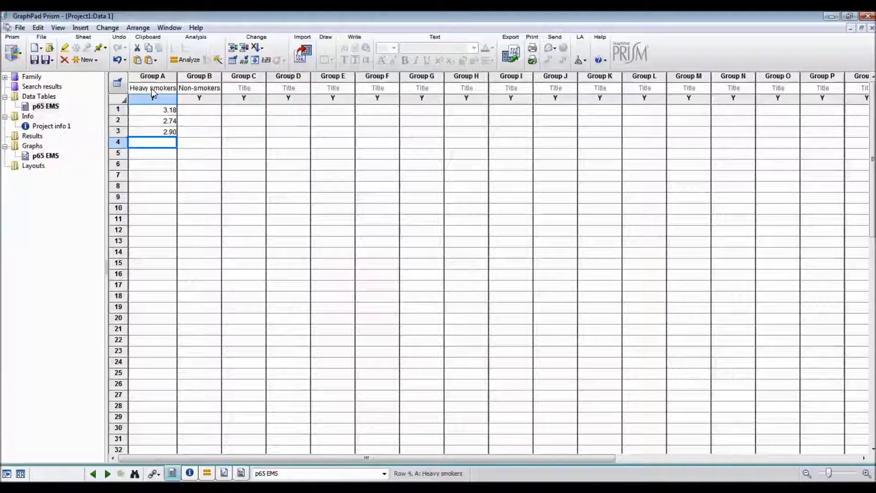
type("3.27")
key("Return")
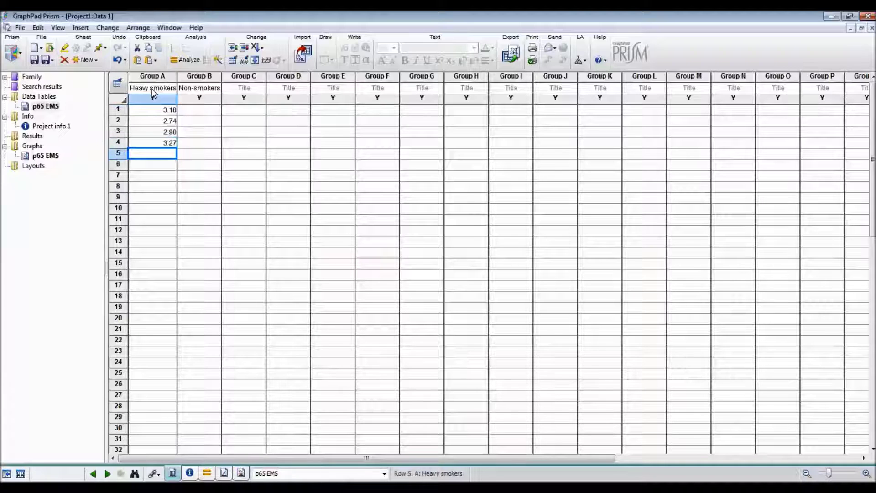
type("3.65")
key("Return")
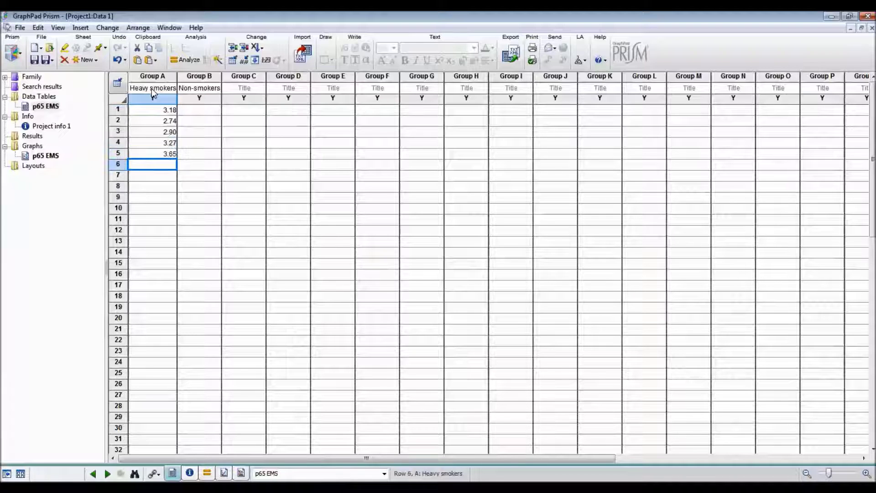
type("3.42")
key("Return")
type("3.23")
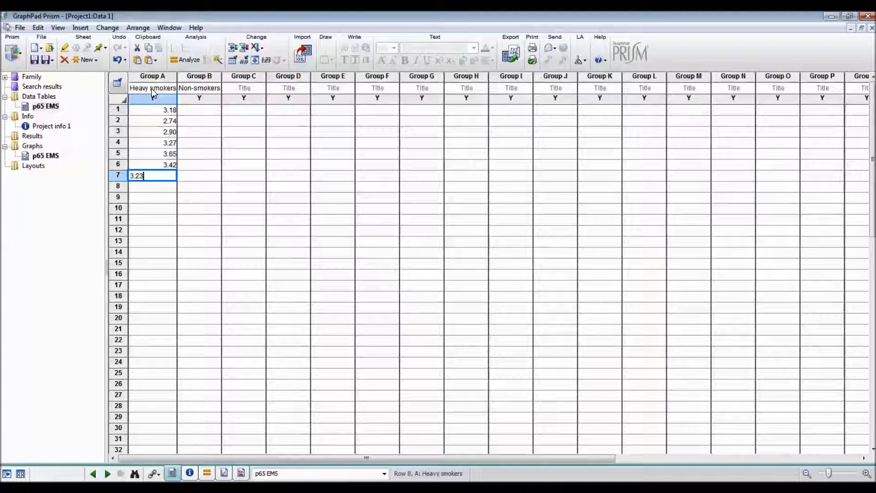
key("Return")
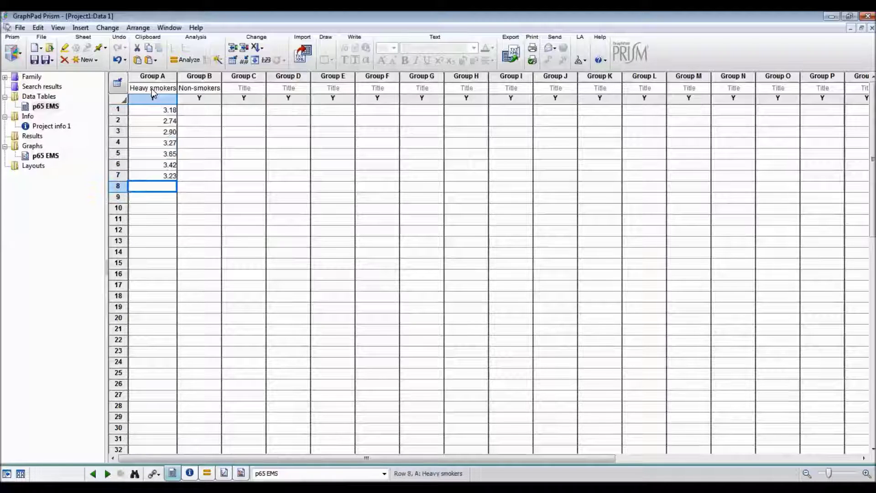
Enter Heavy smokers rows 8–14: 2.86, 3.60, 3.65, 3.69, 3.53, 2.38, 2.34.
type("2.86")
key("Return")
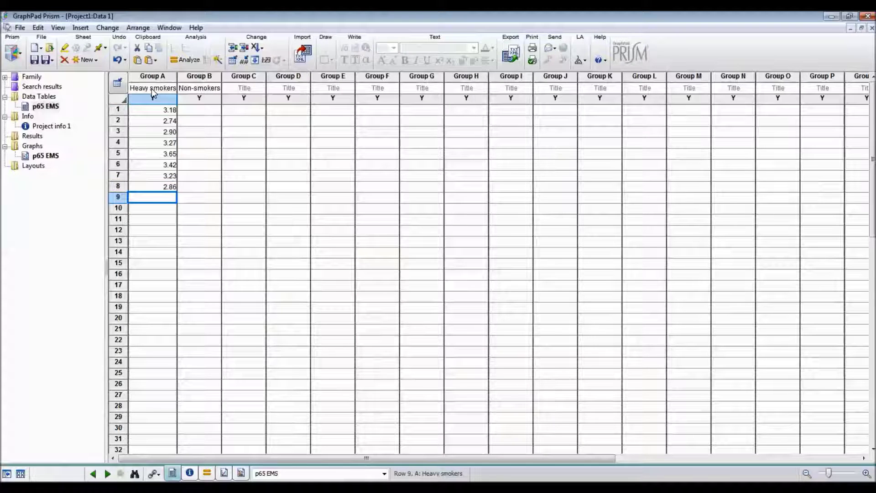
type("3.6")
key("Return")
type("3.65")
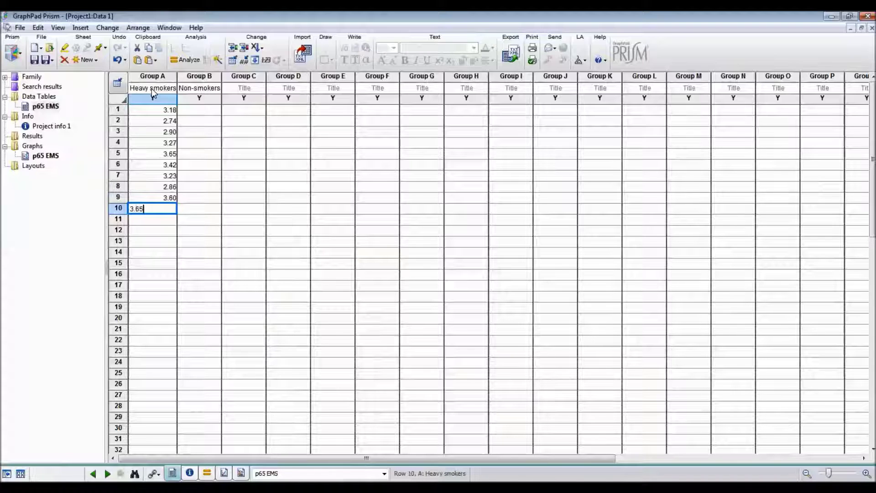
key("Return")
type("3")
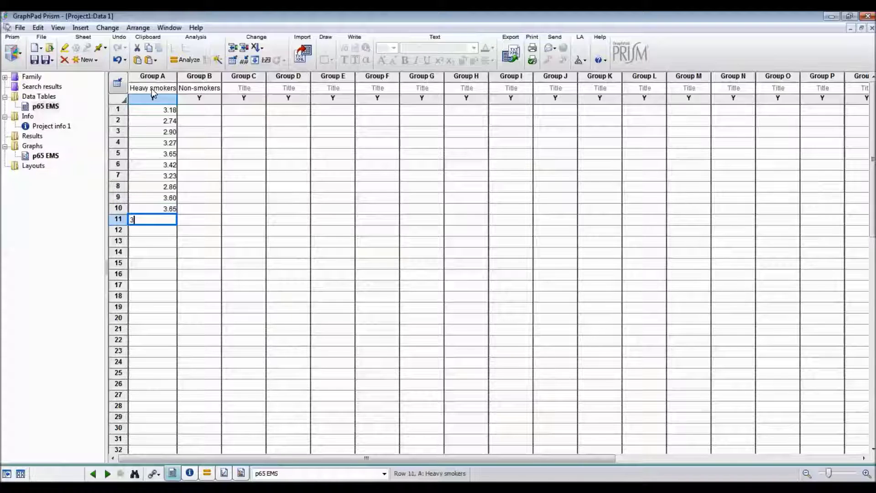
type(".69")
key("Return")
type("3.53")
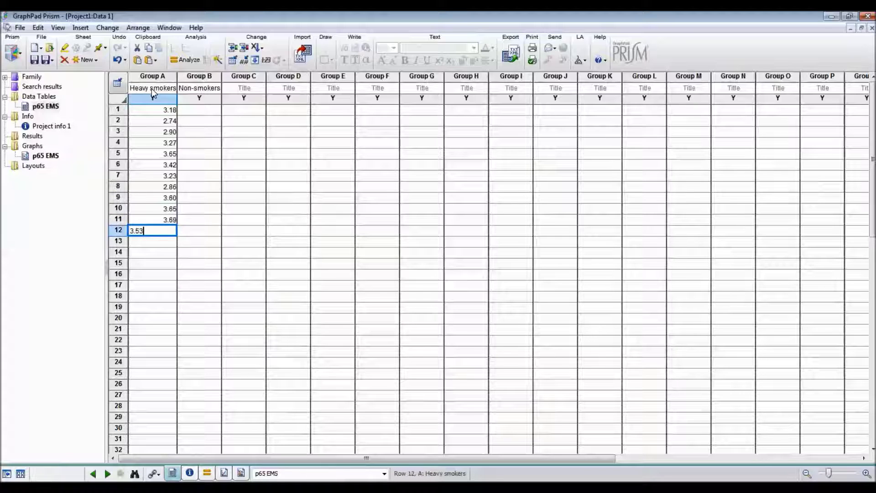
key("Return")
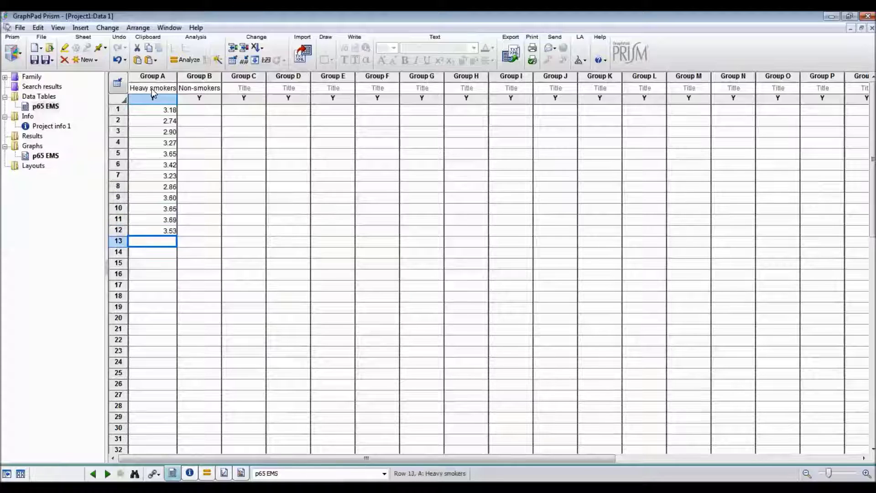
type("2.38")
key("Return")
type("2.34")
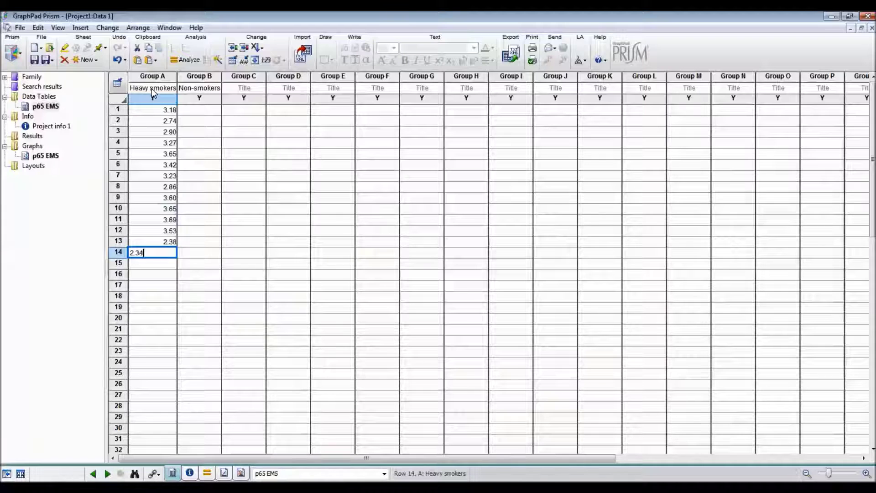
key("Return")
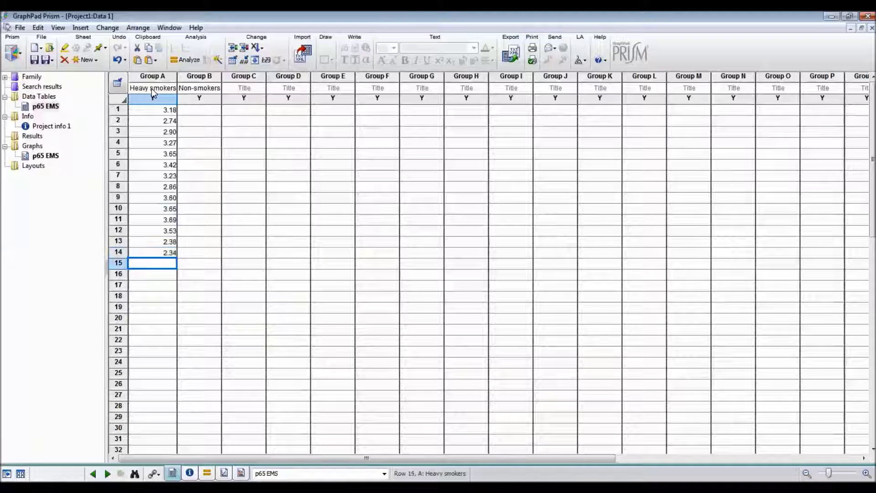
left_click(199, 111)
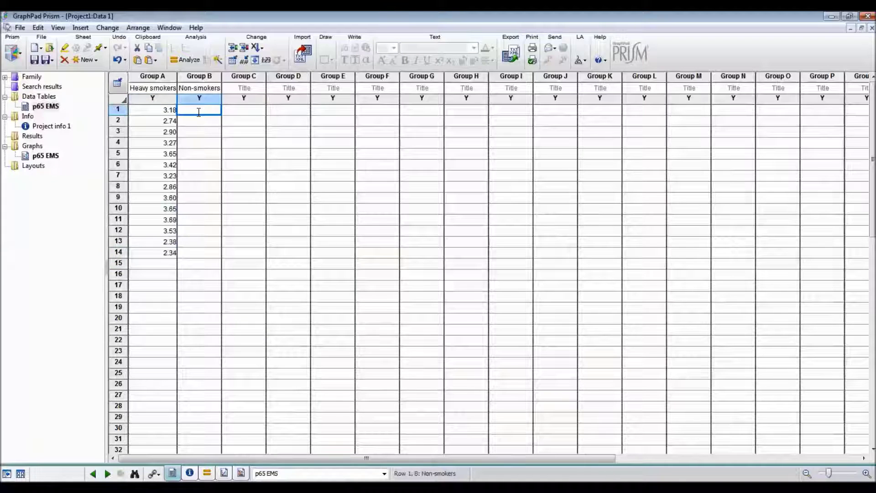
Enter Non-smokers rows 1–8: 3.99, 3.89, 3.60, 3.73, 3.31, 3.70, 4.08, 3.61.
type("3.99")
key("Return")
type("2")
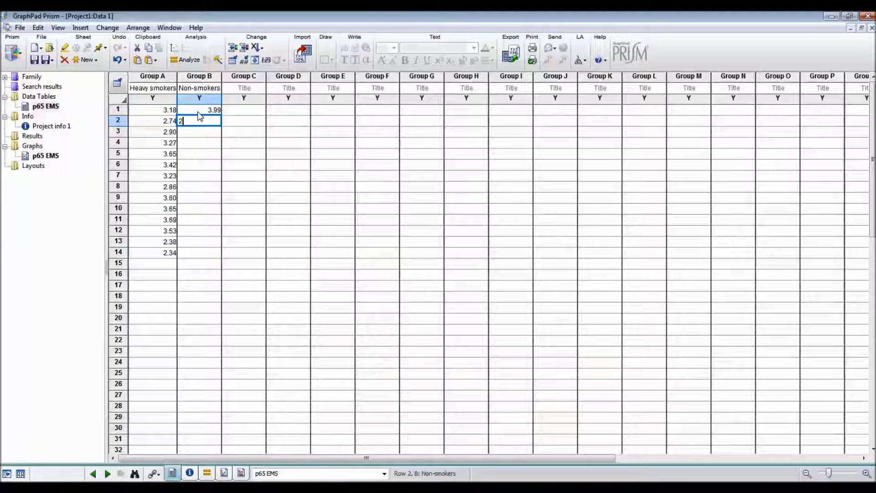
type("3.89")
key("Return")
type("3")
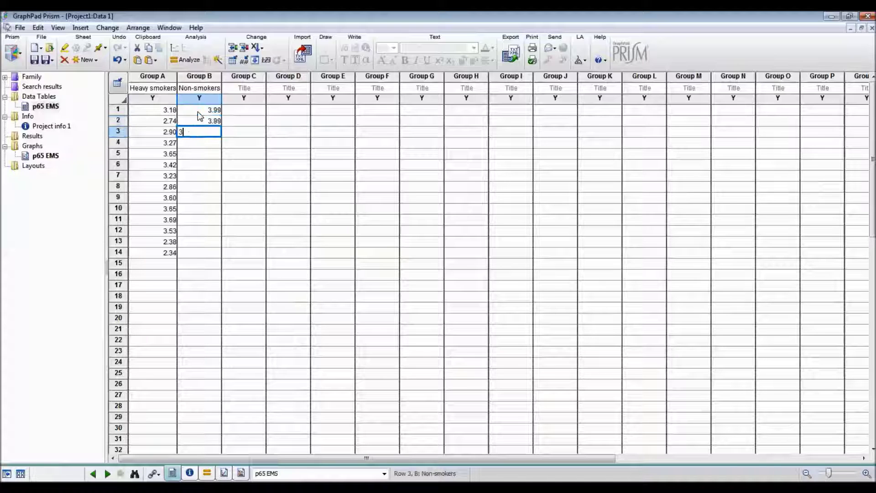
type(".6")
key("Return")
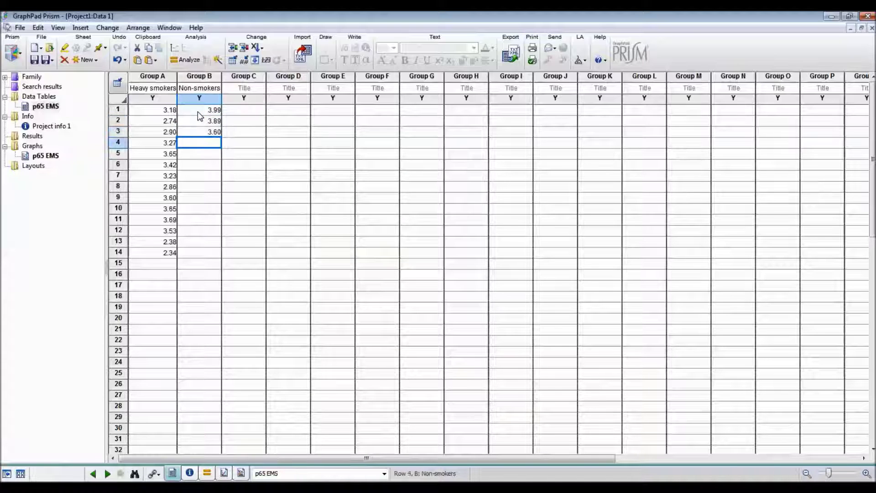
type("3.73")
key("Return")
type("3")
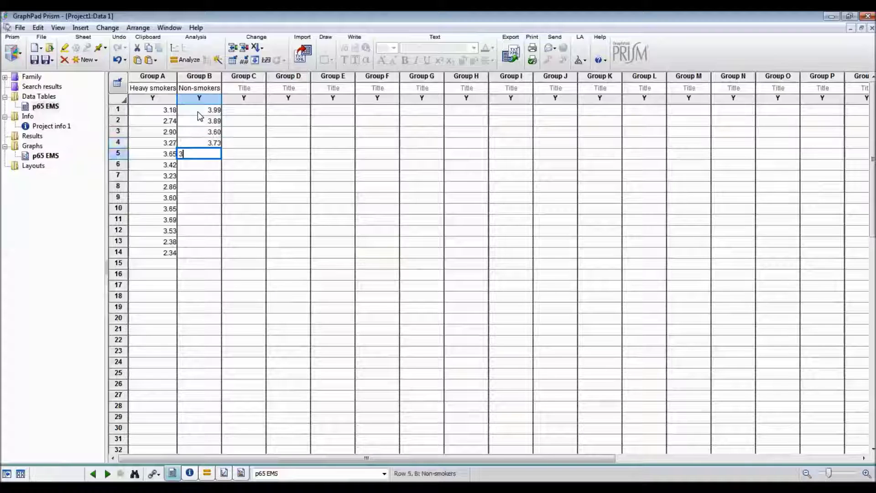
type(".31")
key("Return")
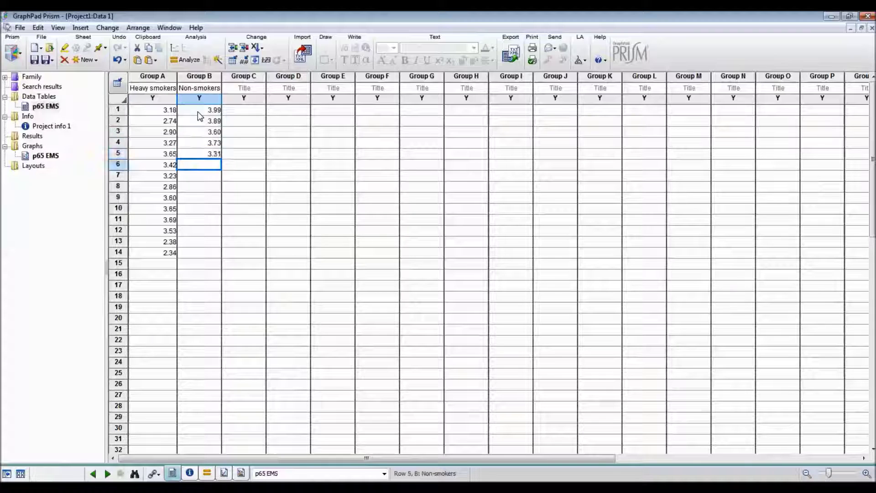
type("3.7")
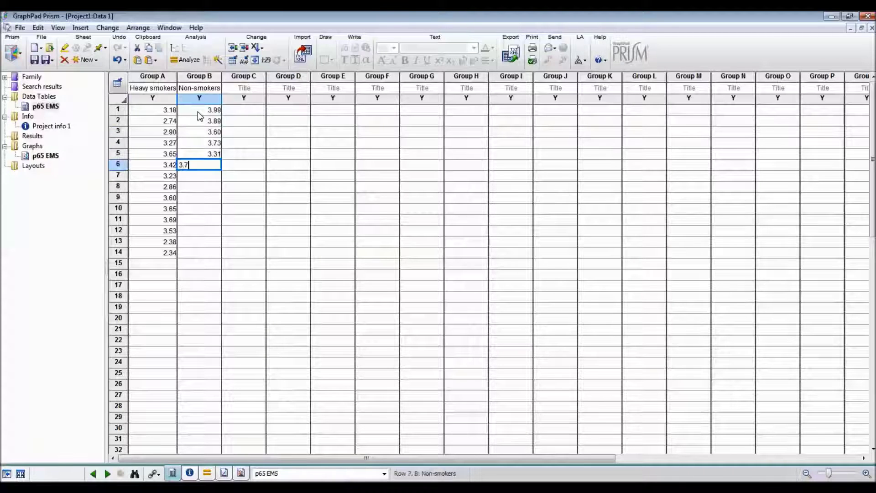
key("Return")
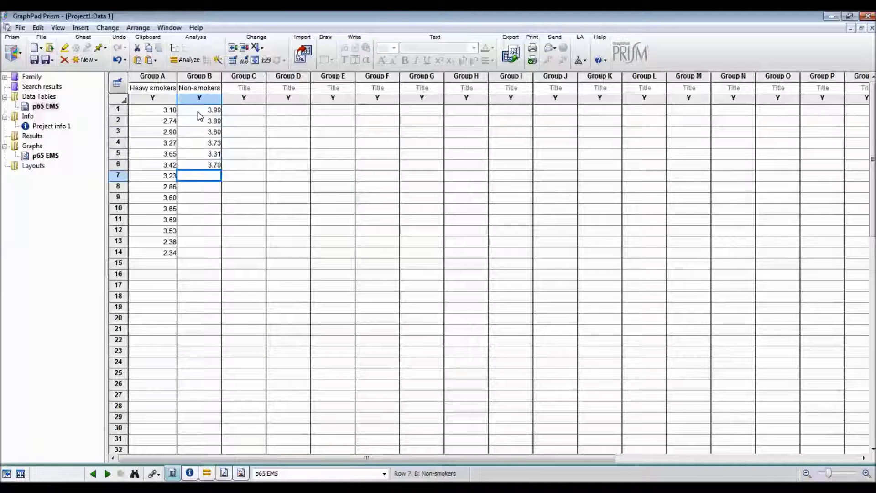
type("4.08")
key("Return")
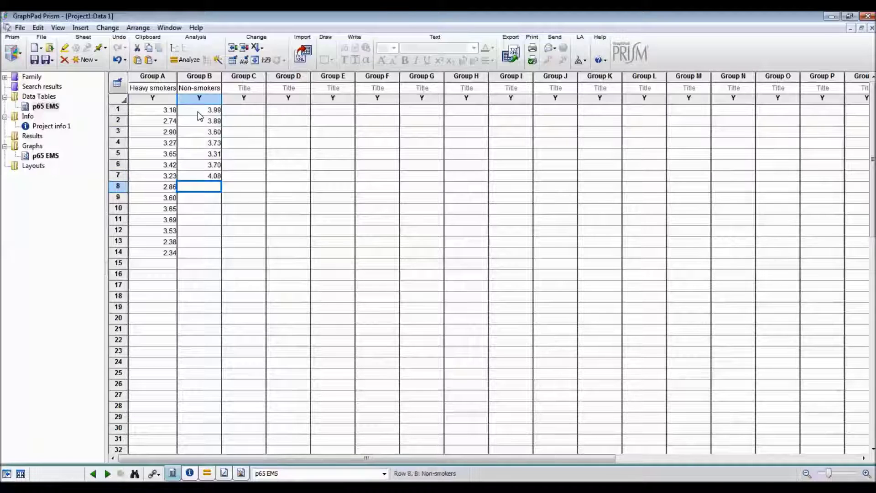
type("3.61")
key("Return")
Enter Non-smokers rows 9–15: 3.83, 3.41, 4.13, 3.36, 3.54, 3.51, 2.71.
type("3.83")
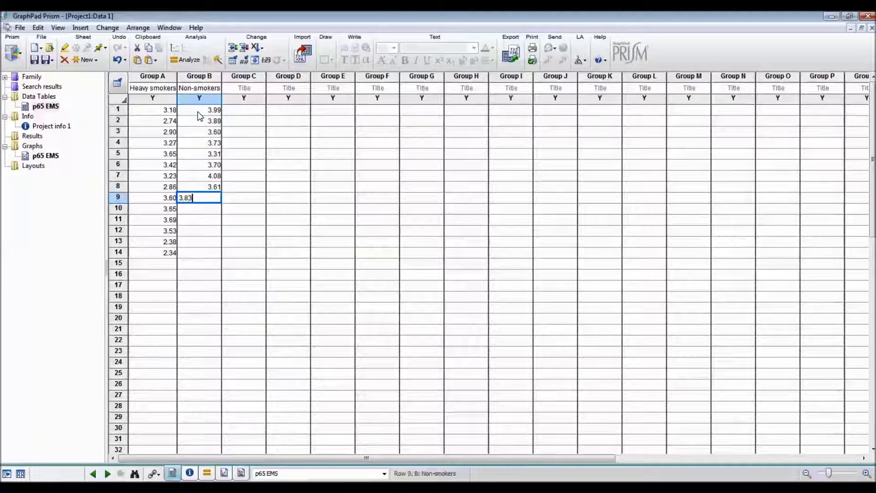
key("Return")
type("4")
key("BackSpace")
type("3.41")
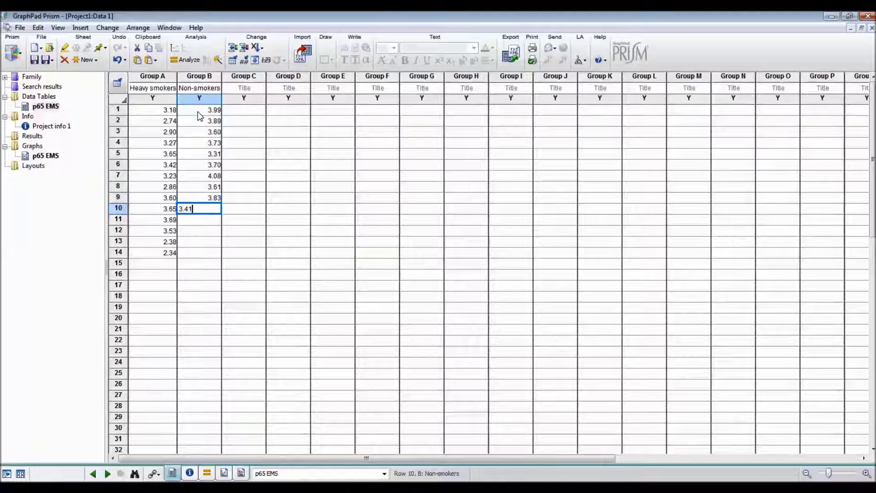
key("Return")
type("4.13")
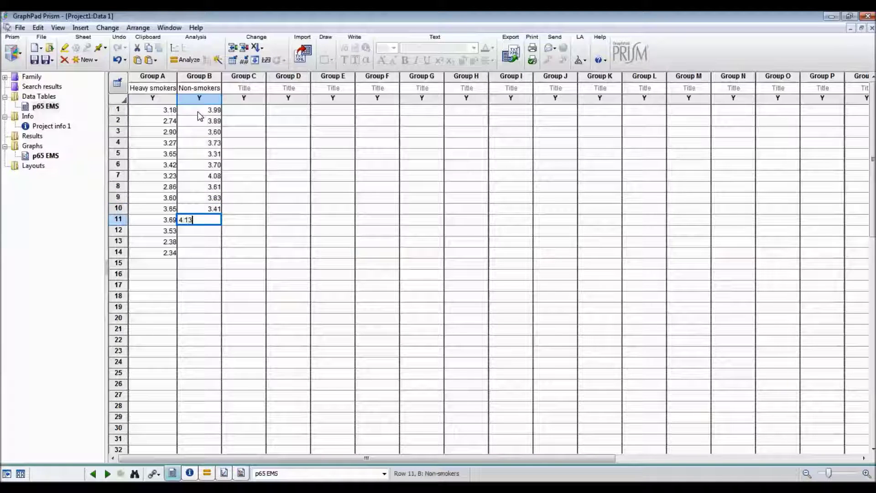
key("Return")
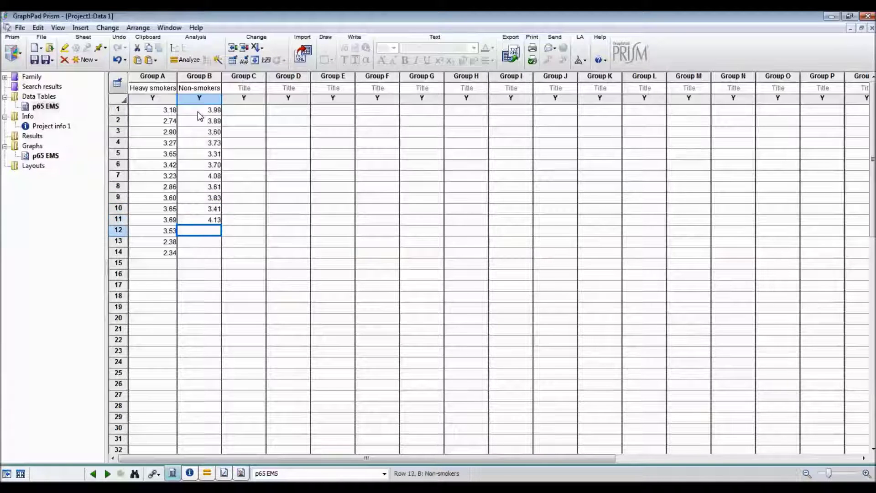
type("3.36")
key("Return")
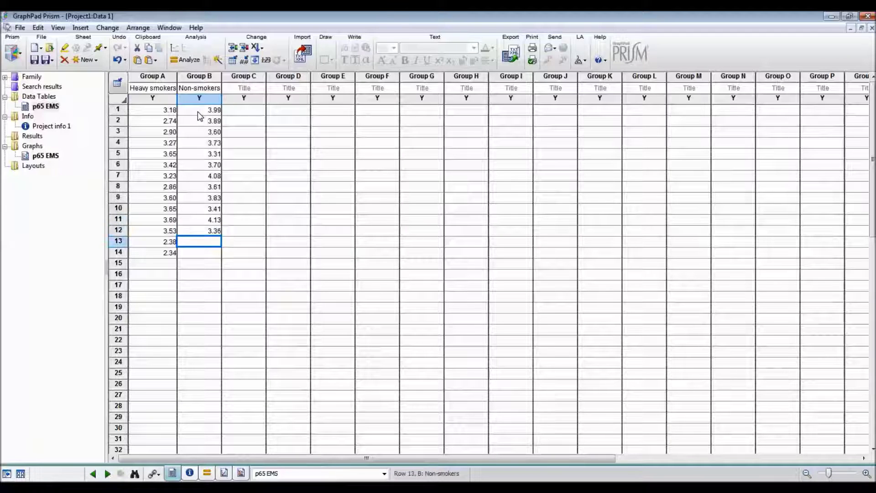
type("3.54")
key("Return")
type("3.51")
key("Return")
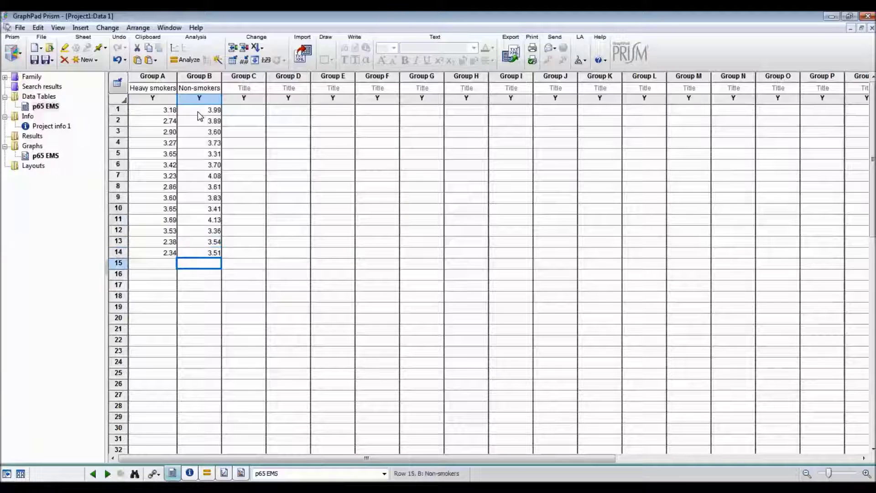
type("2.71")
key("Return")
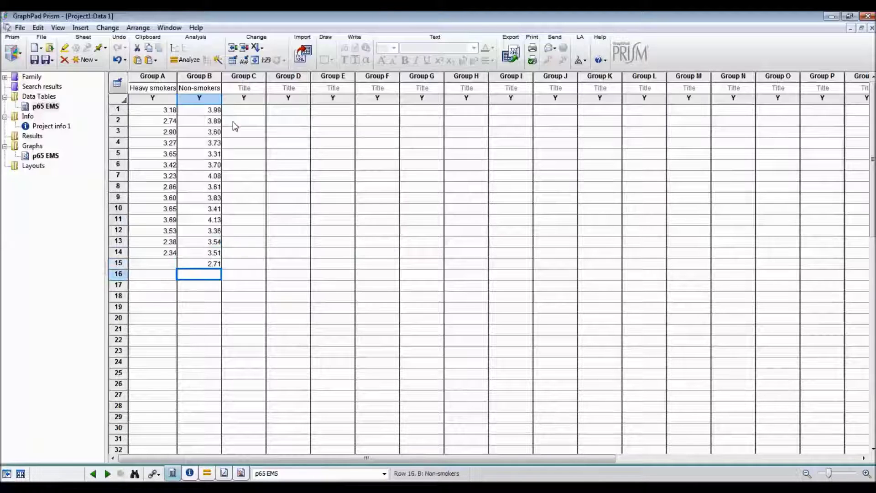
Choose 't tests (and nonparametric tests)' under Column analyses for both Heavy smokers and Non-smokers.
left_click(182, 61)
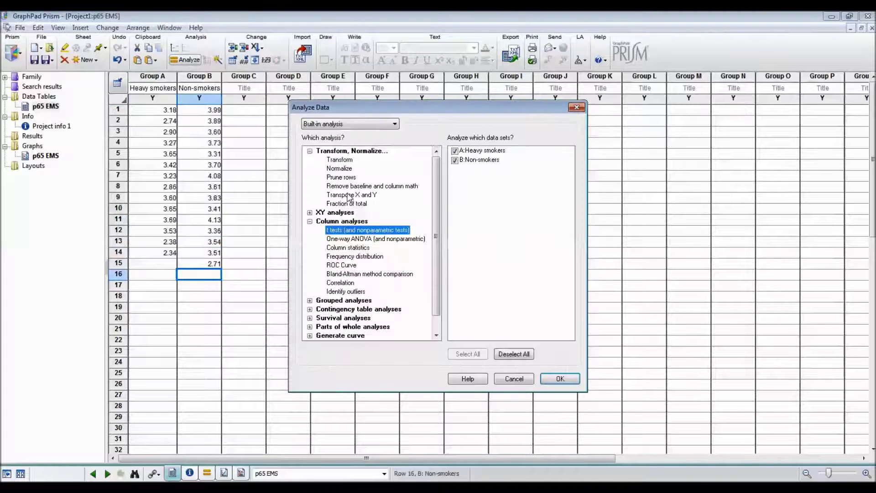
double_click(325, 222)
double_click(325, 223)
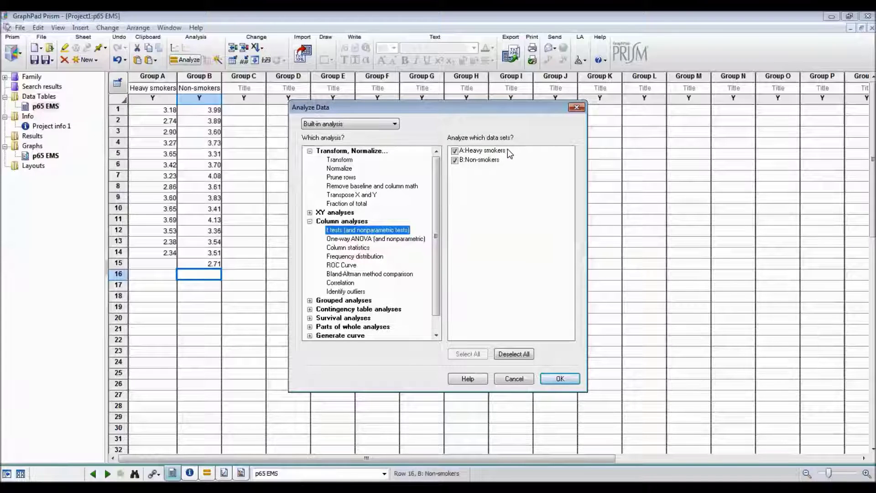
left_click(559, 381)
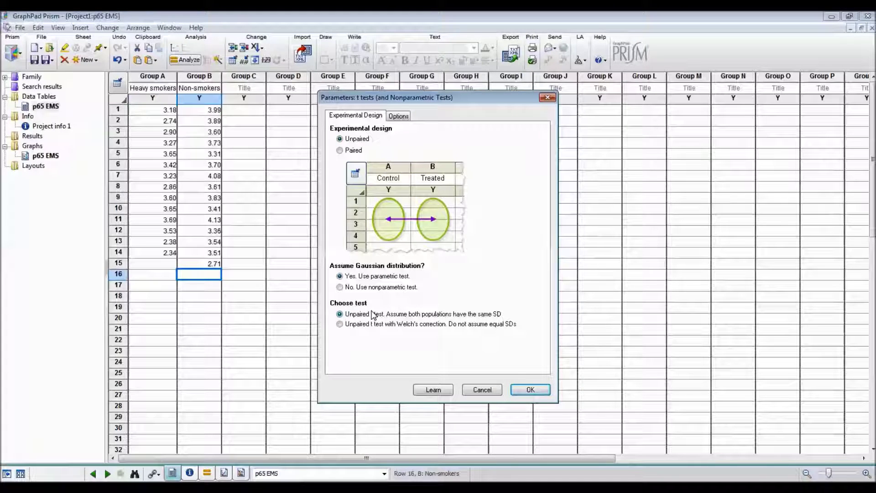
Add descriptive statistics, report differences as Heavy smokers - Non-smokers, and run the unpaired t test.
left_click(402, 117)
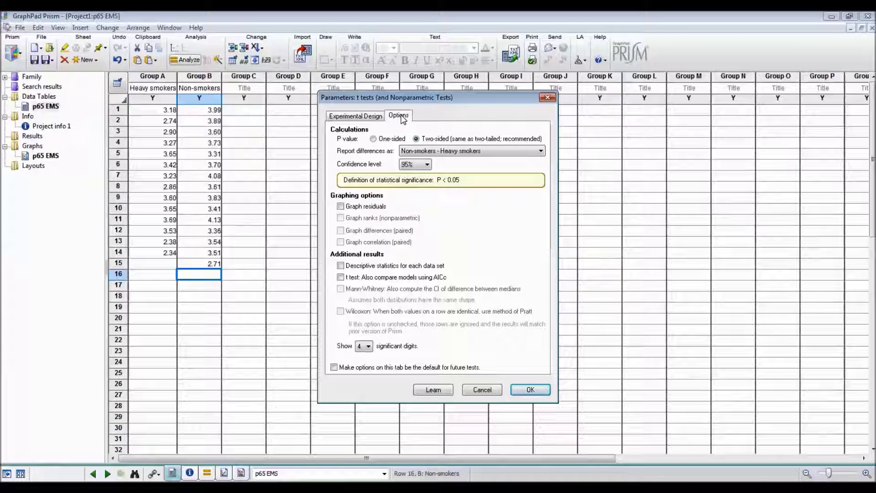
left_click(395, 268)
left_click(515, 149)
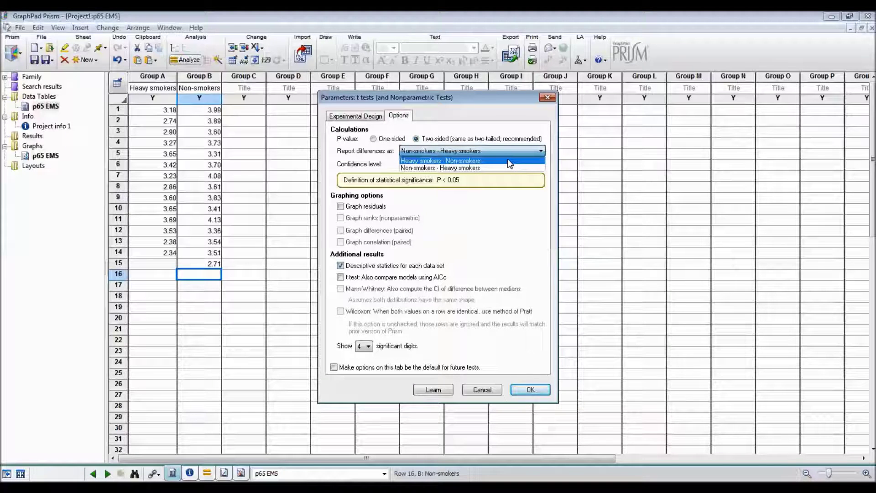
left_click(508, 161)
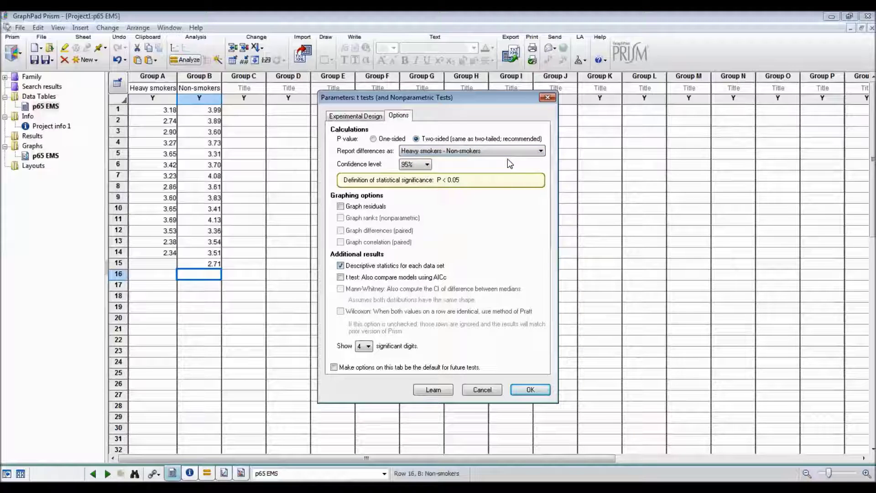
left_click(529, 391)
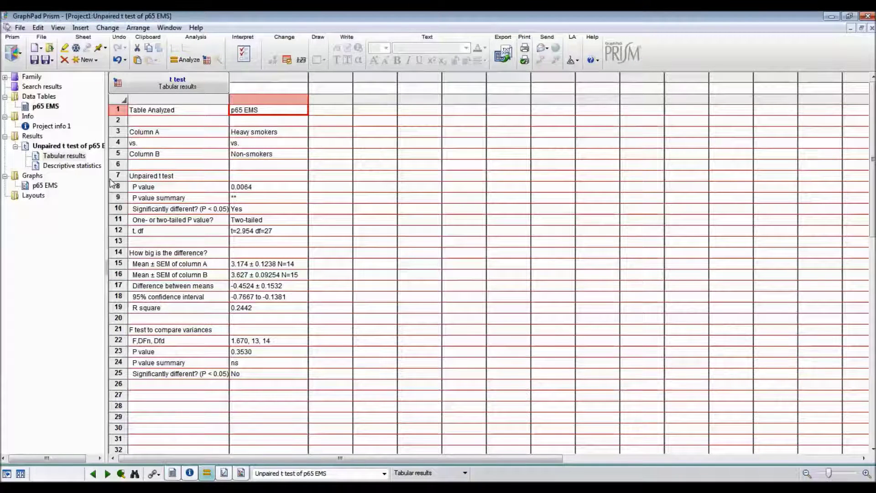
View the descriptive statistics: Heavy smokers n=14, mean 3.174; Non-smokers n=15, mean 3.627.
left_click(61, 167)
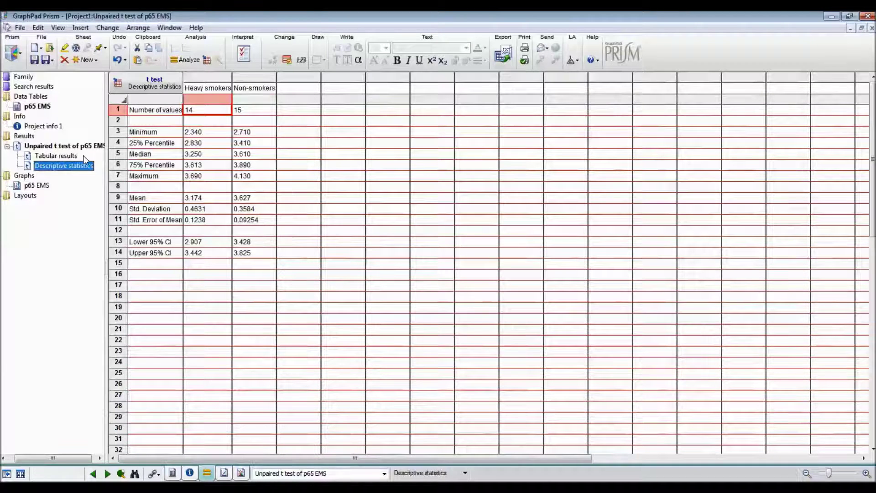
left_click(56, 156)
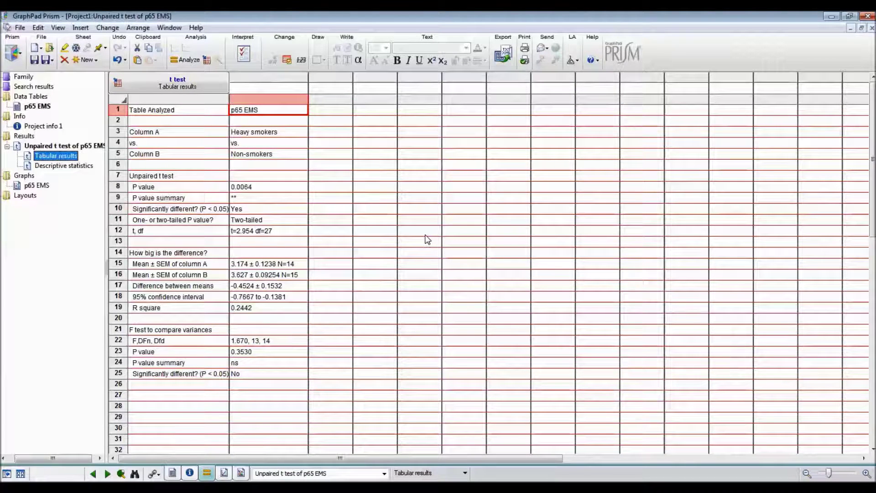
Review P = 0.0064, t=2.954 df=27, group means, mean difference, 95% CI and F test.
left_click(290, 186)
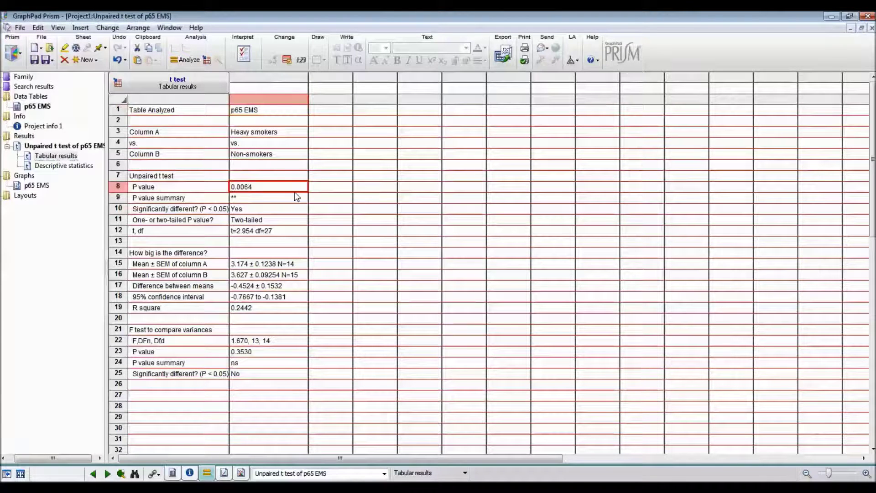
left_click(294, 233)
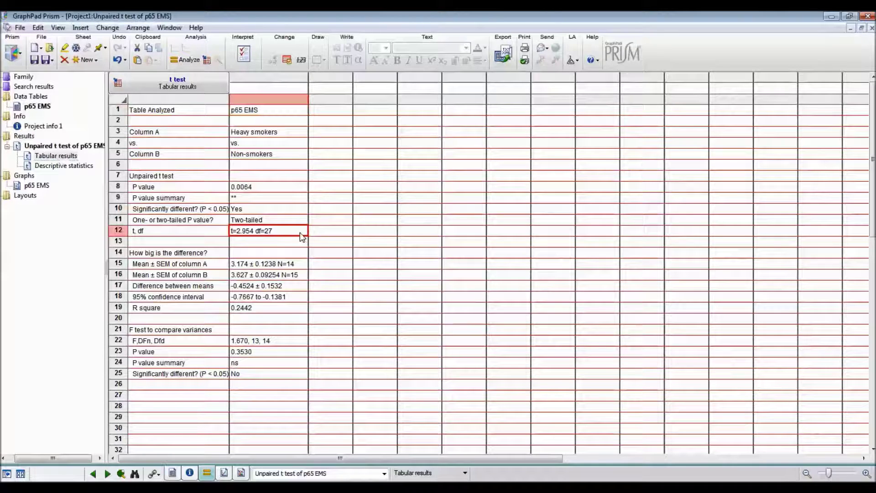
left_click(304, 265)
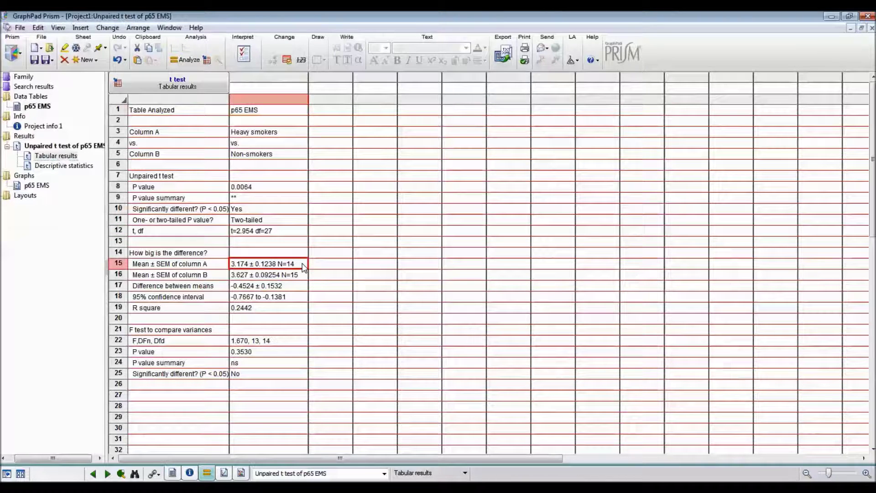
left_click(304, 278)
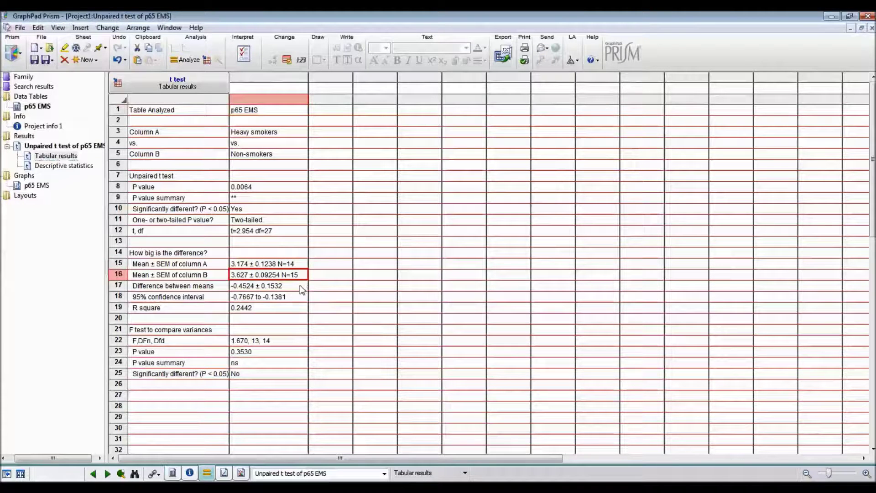
left_click(302, 292)
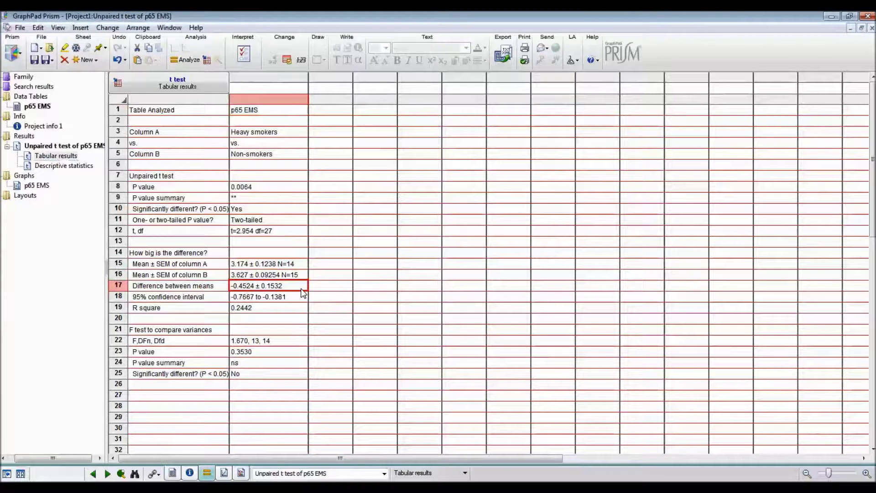
left_click(301, 302)
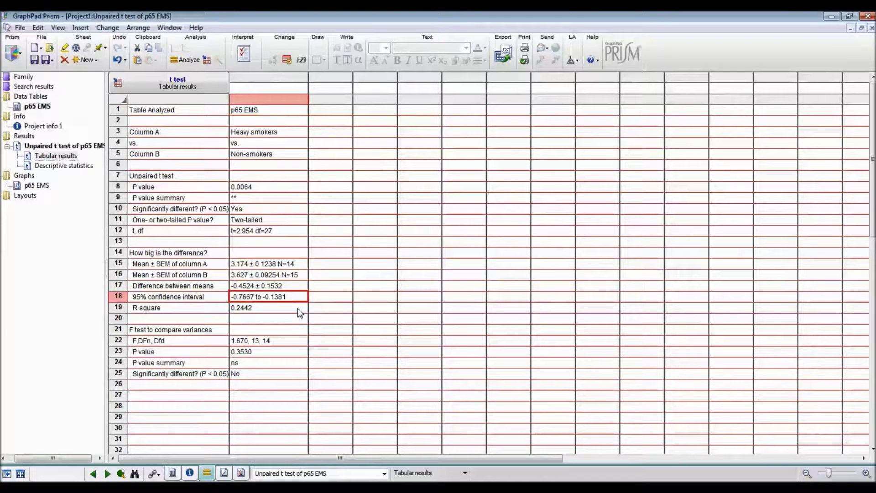
left_click(215, 332)
left_click_drag(214, 330, 260, 375)
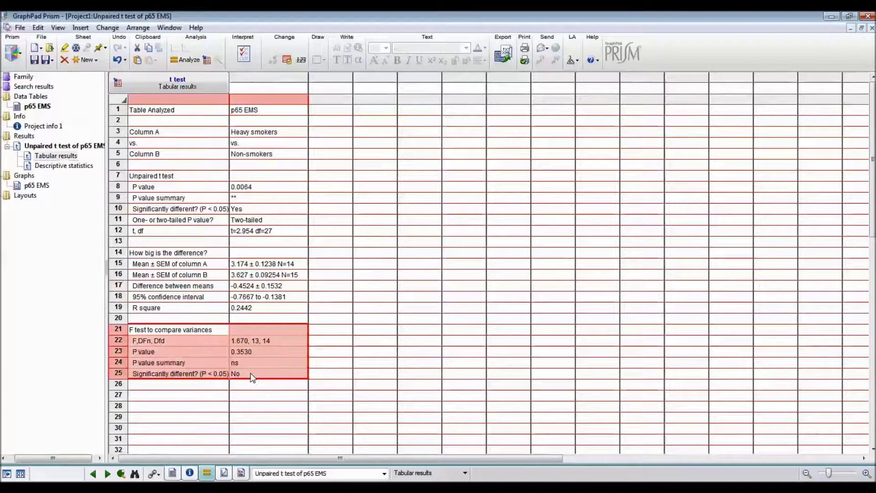
left_click(253, 376)
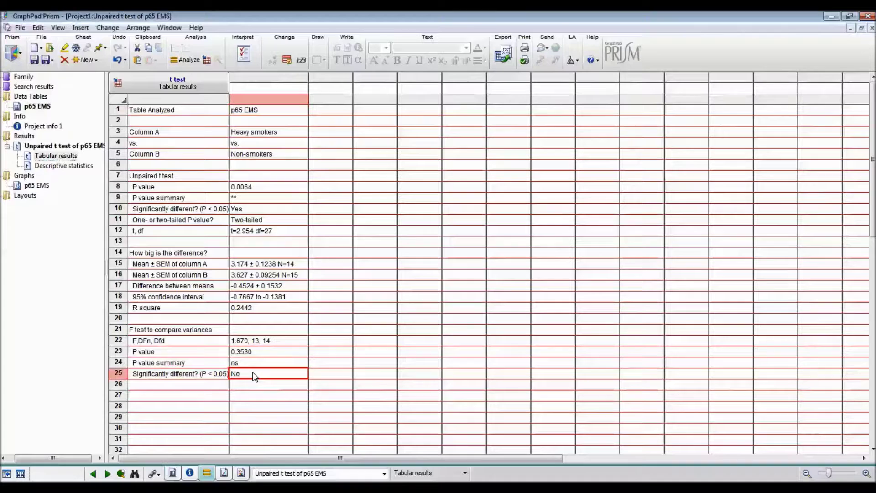
left_click(205, 178)
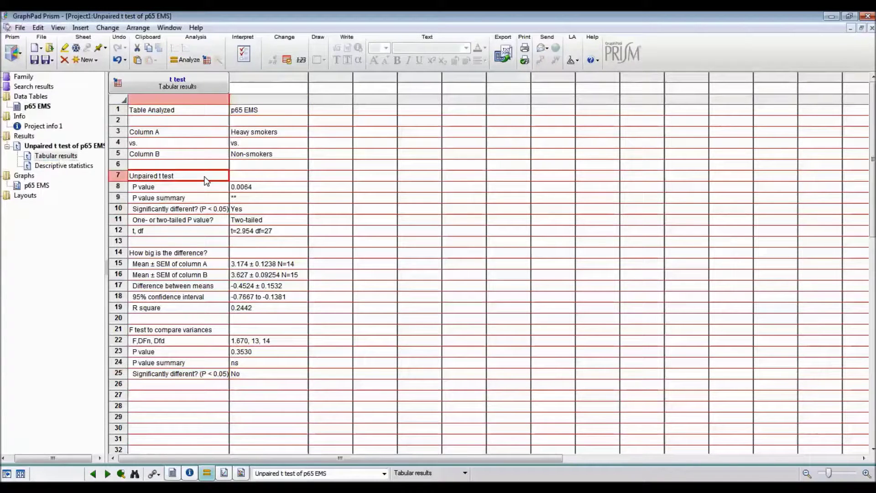